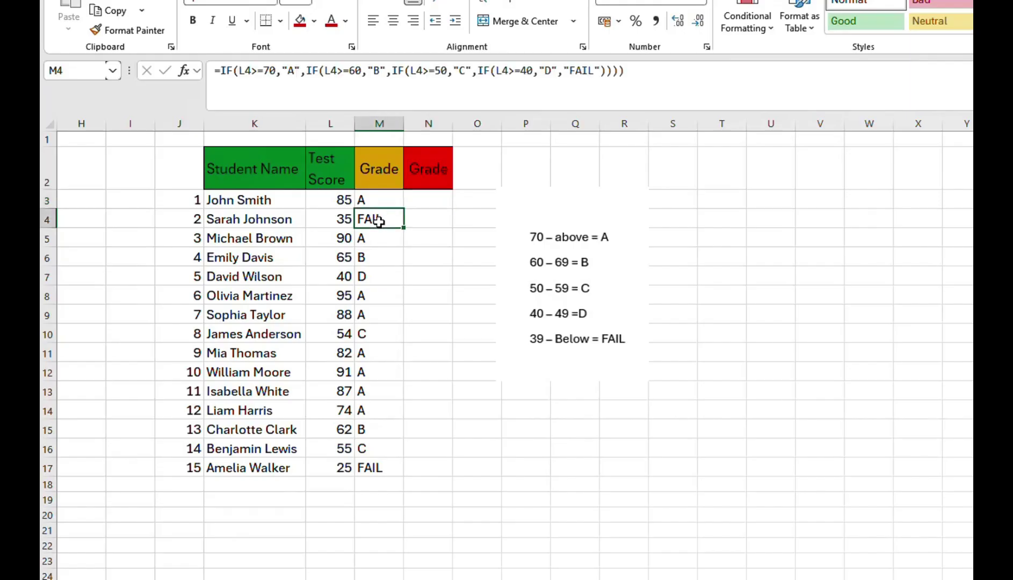
- After checking the nested-IF grade formula, start N3 with =IFS(L3>=70,"A",
click(391, 200)
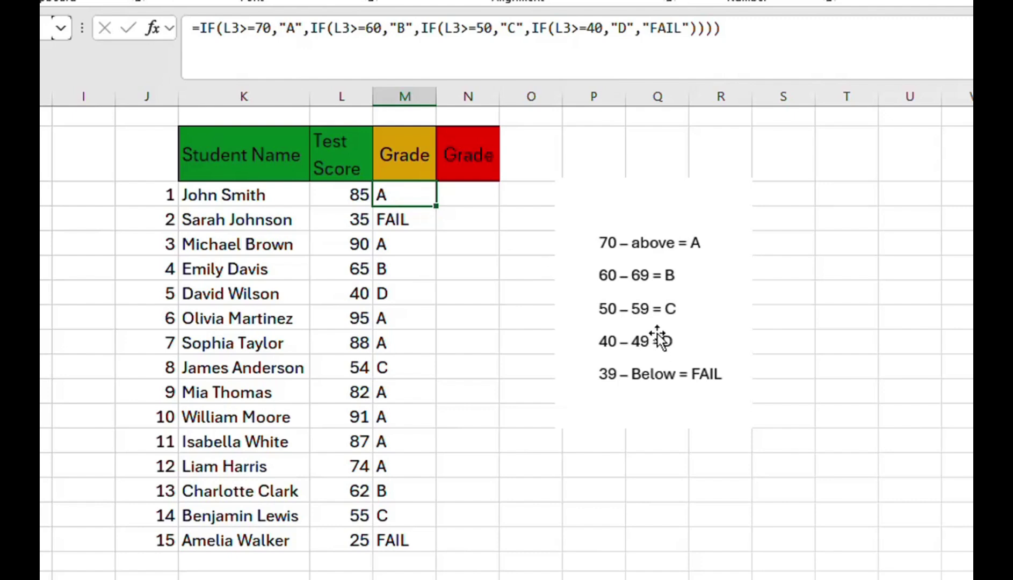
drag(649, 311, 655, 330)
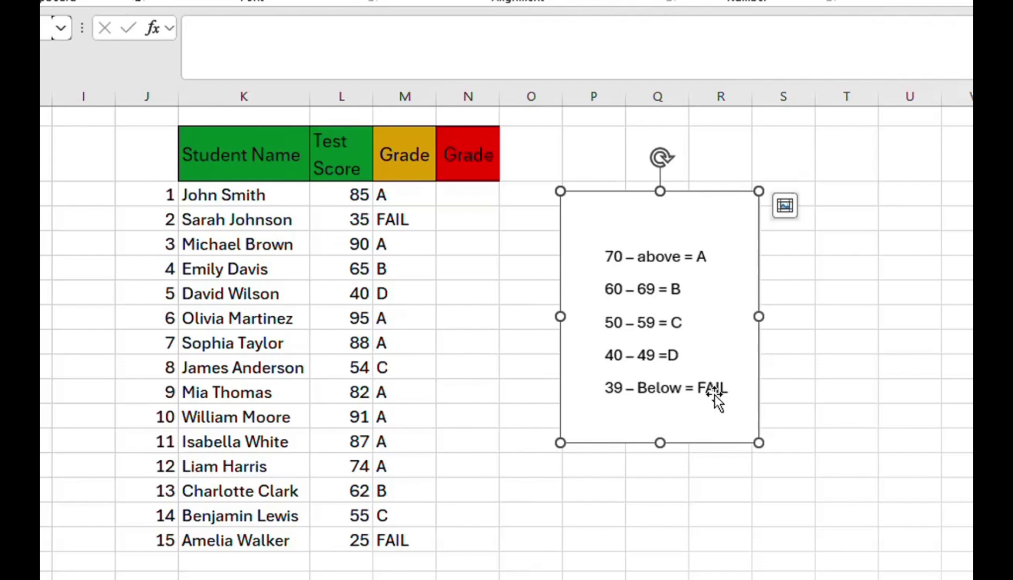
click(467, 196)
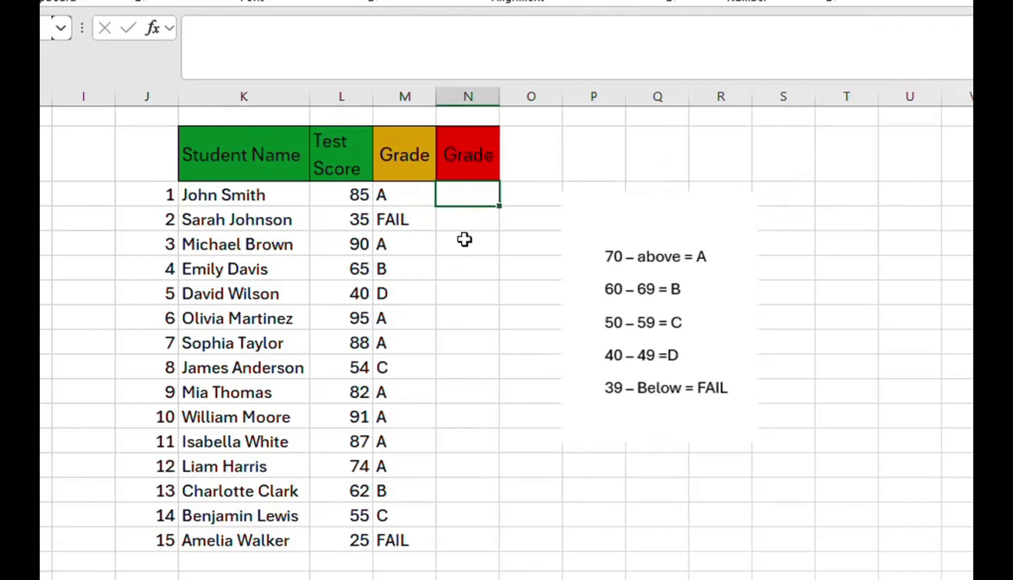
text(=)
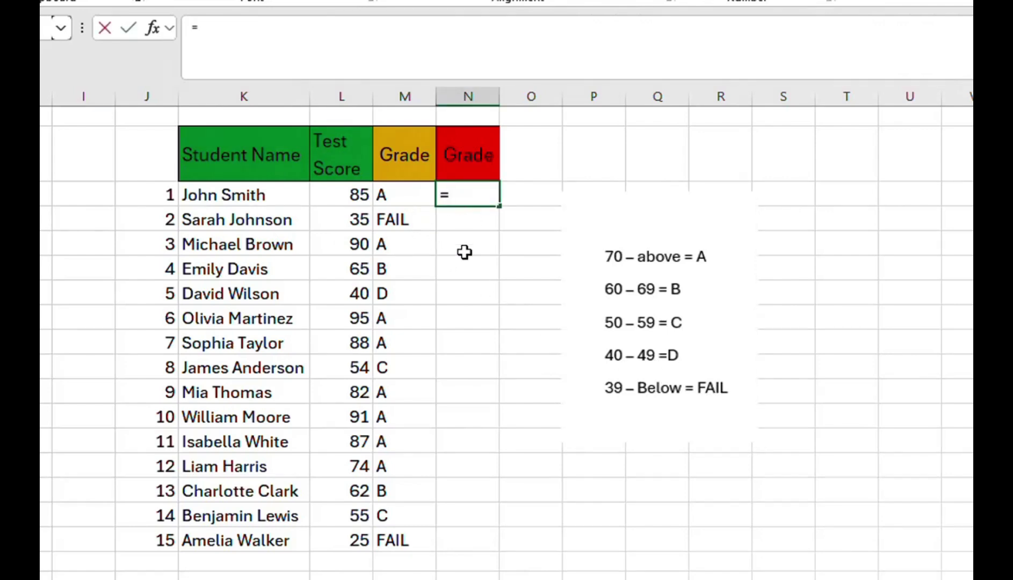
text(IFS()
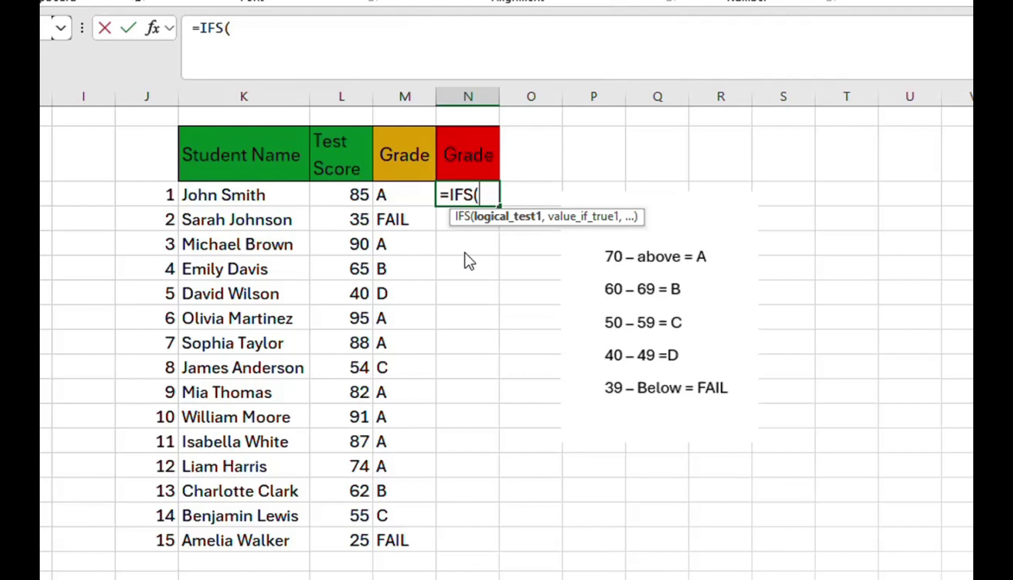
click(339, 196)
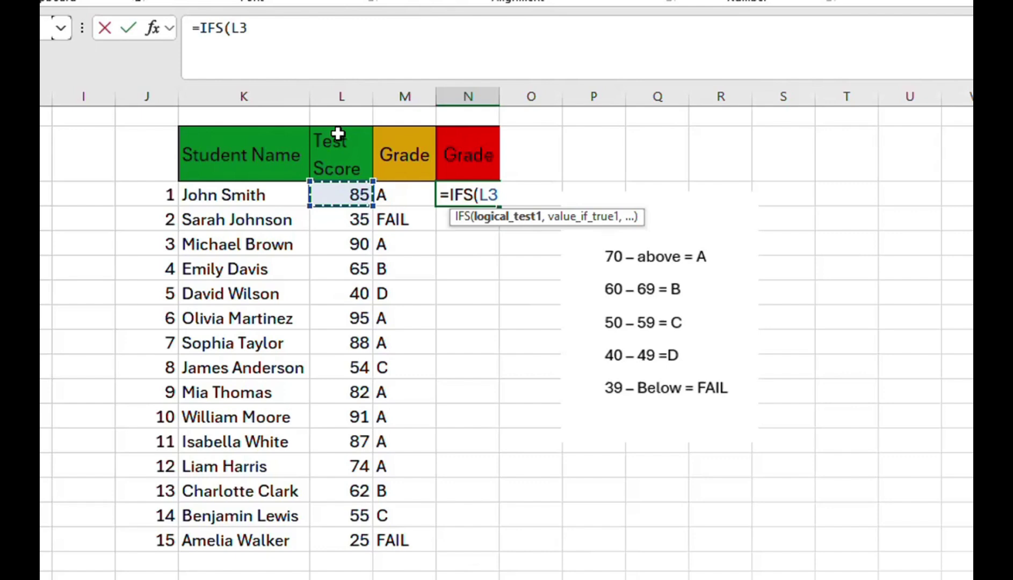
text(>=70)
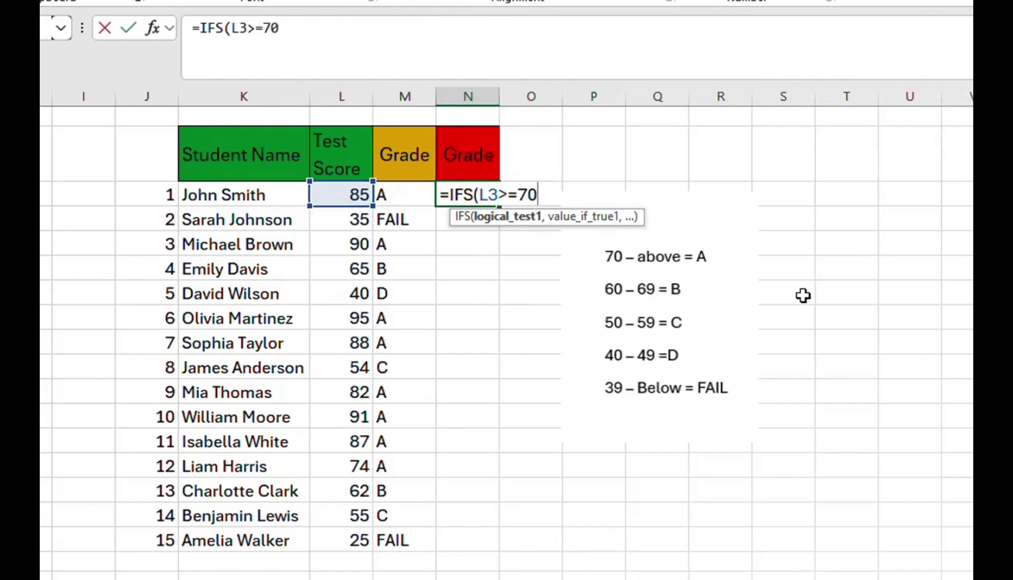
click(286, 28)
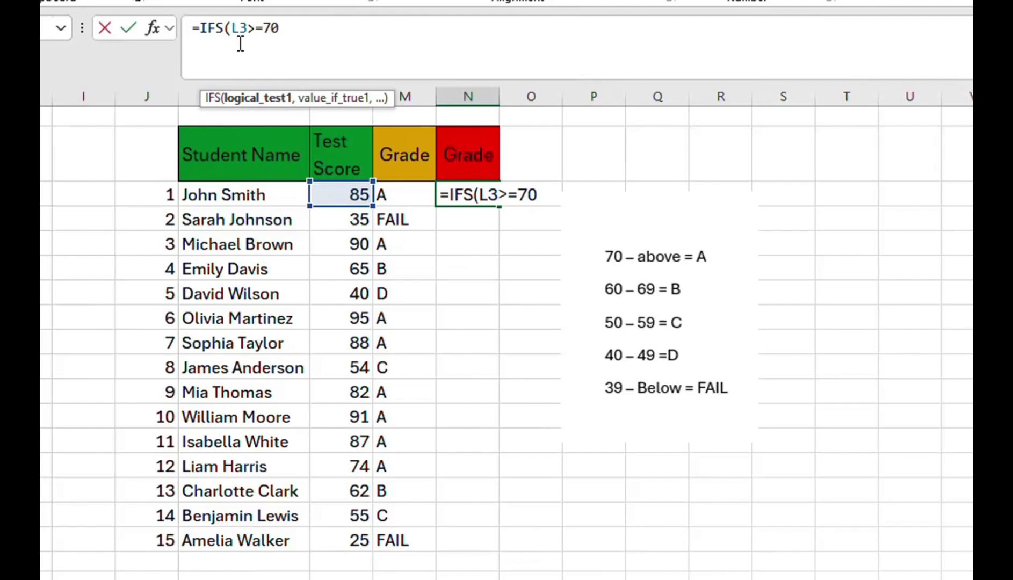
text(,)
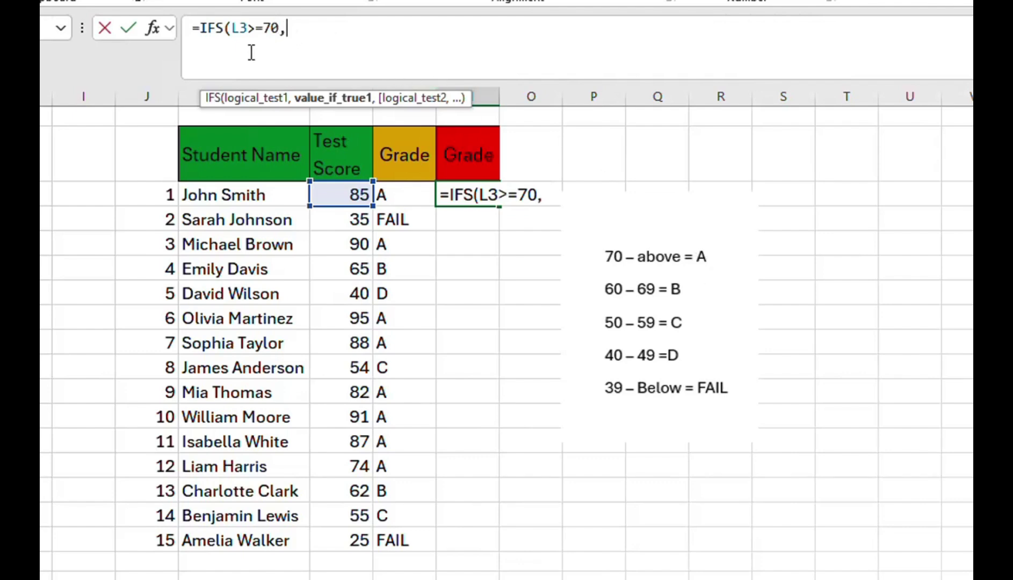
text("A",)
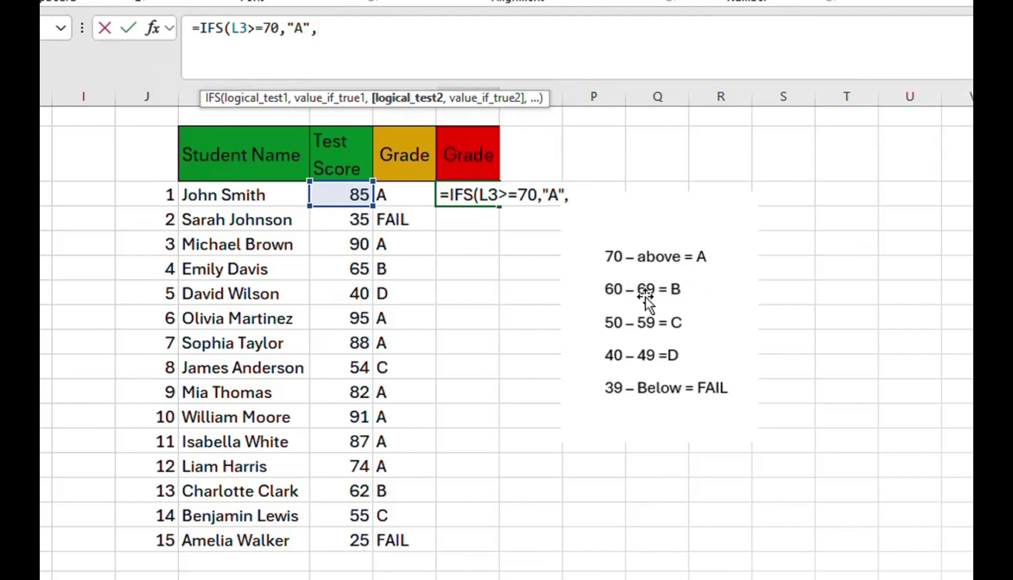
- Add the tests L3>=60 giving "B", L3>=50 giving "C" and L3>=40 giving "D"
click(348, 195)
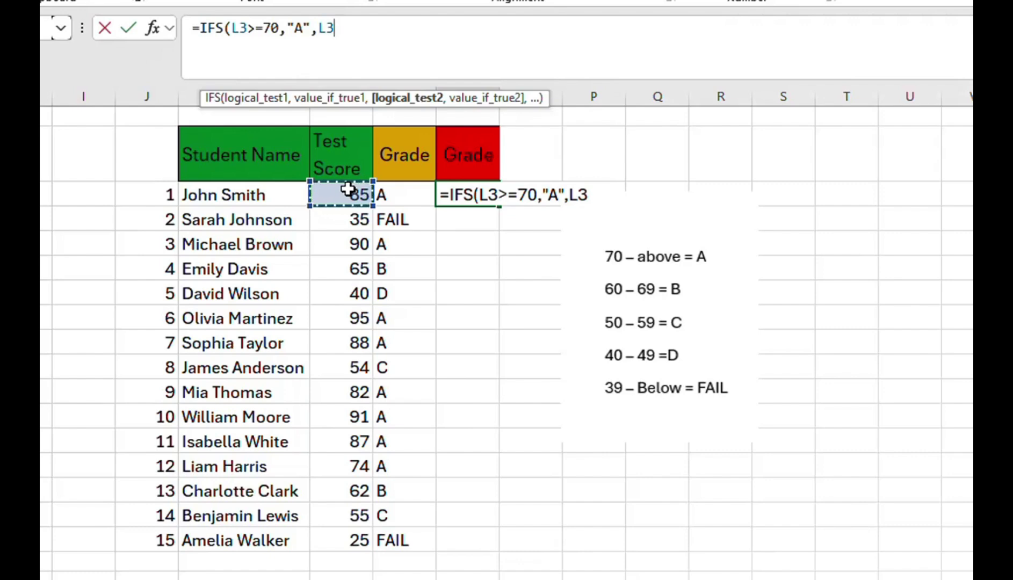
text(>=60,)
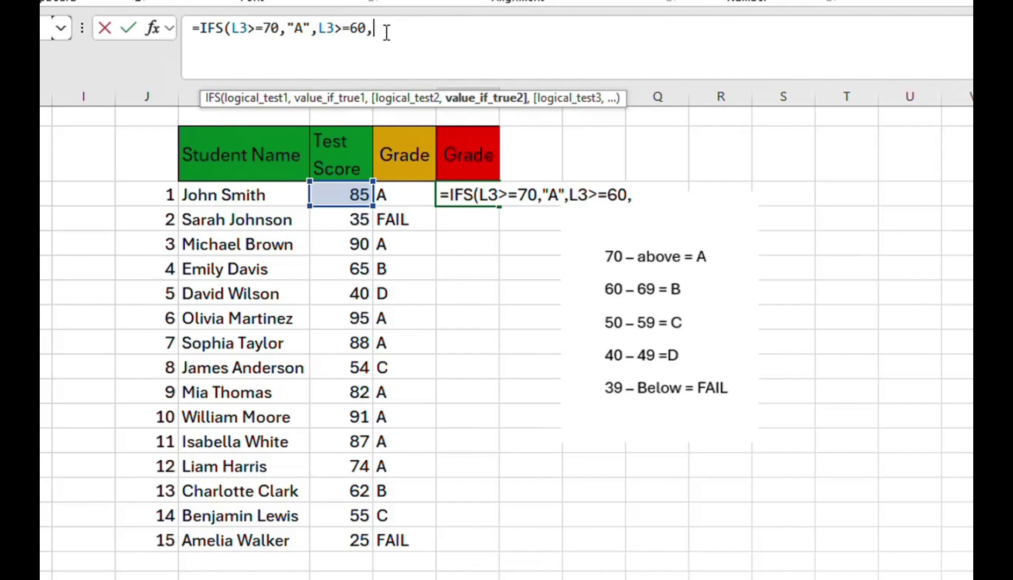
text("B",)
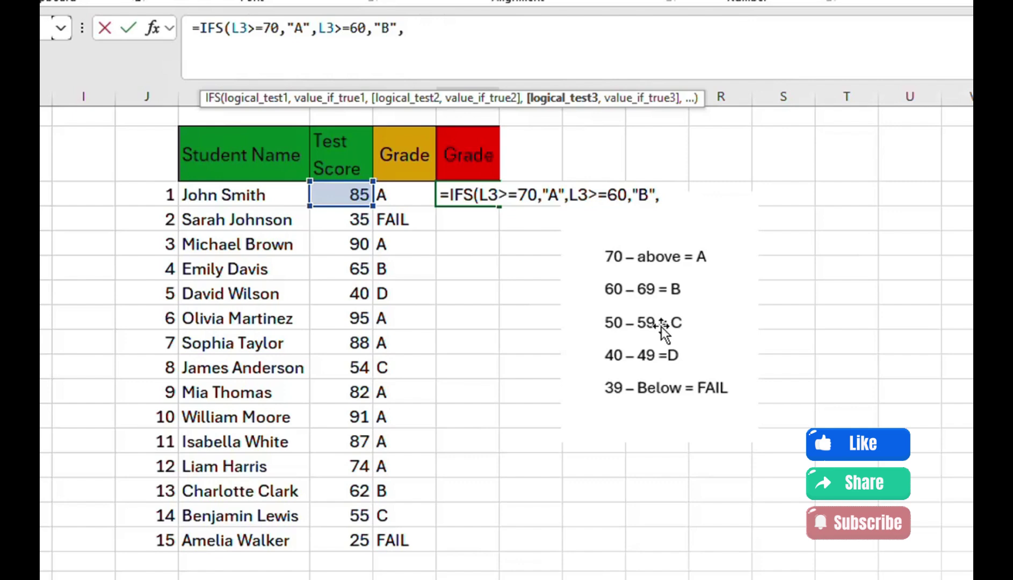
text(L3>=50)
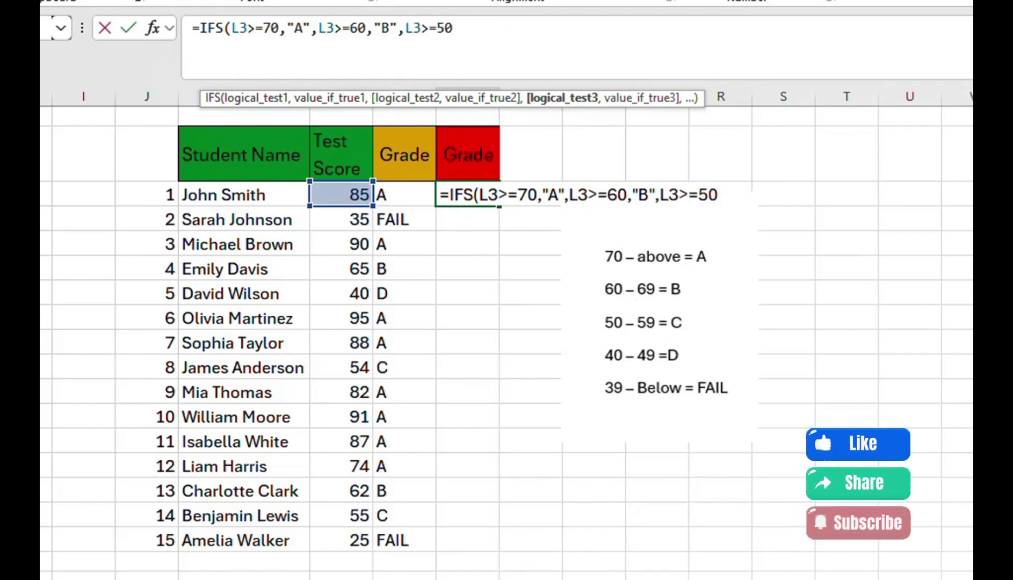
text(,)
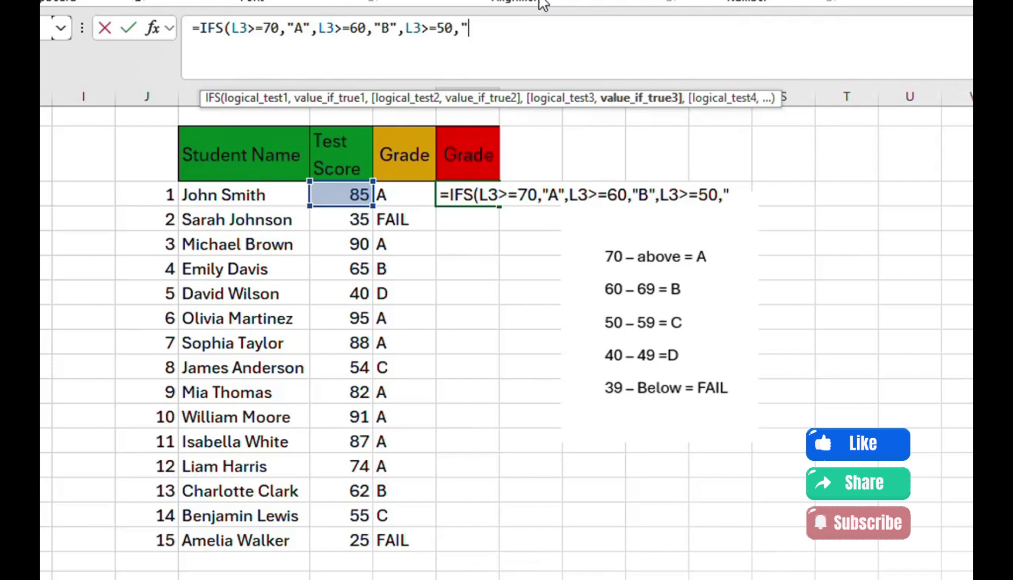
text(C",)
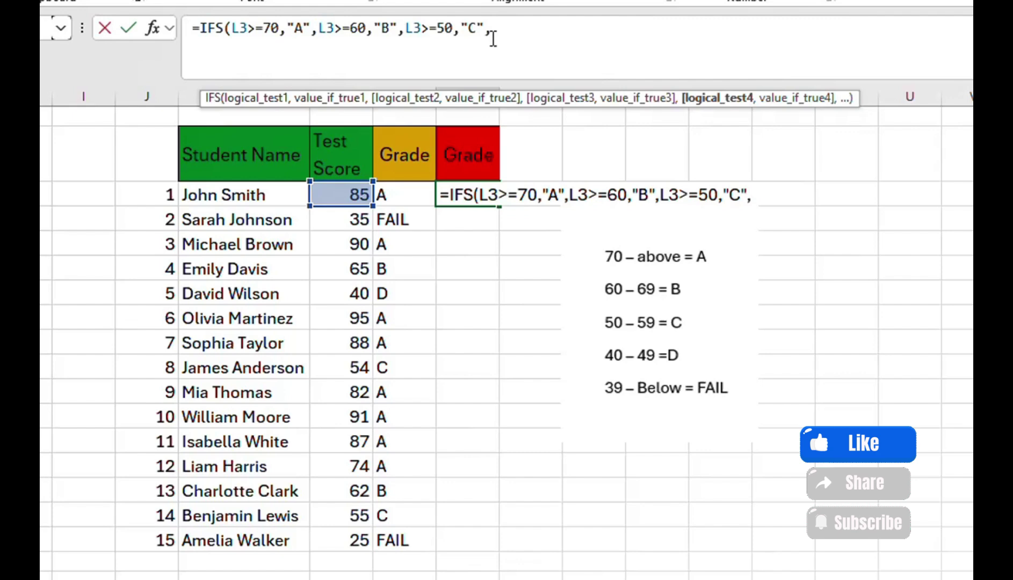
text(L3>=40,)
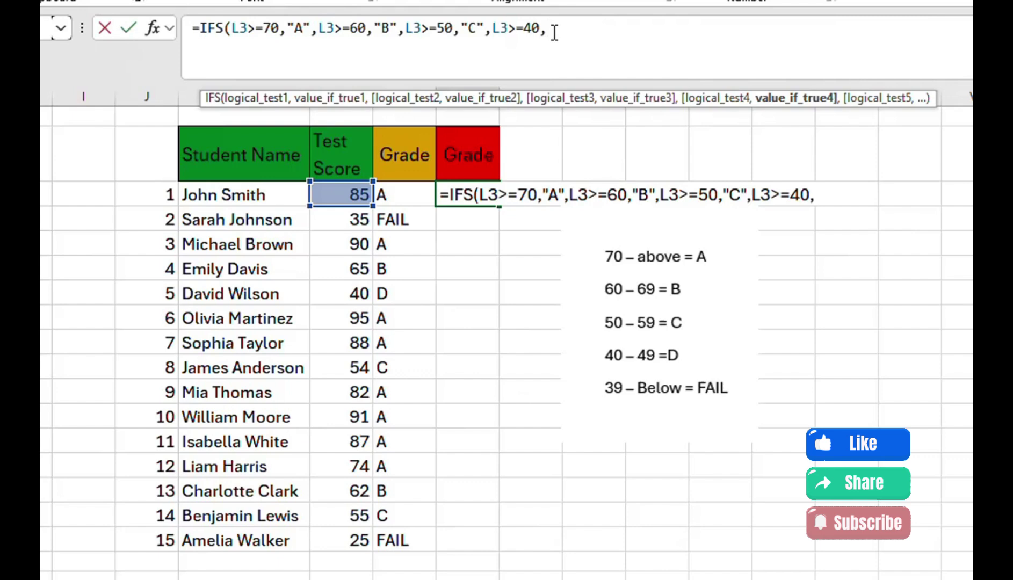
text("D")
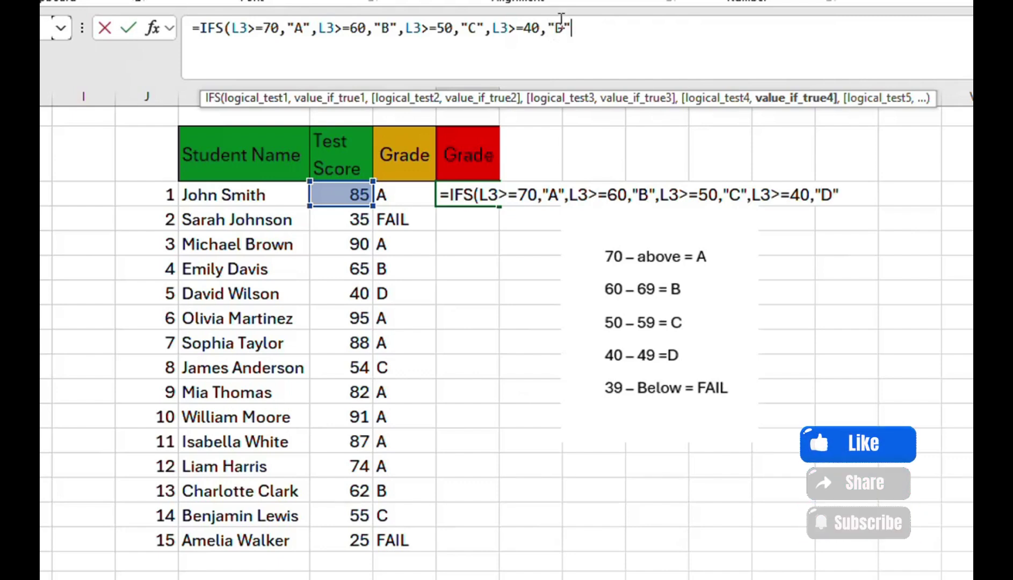
text(,)
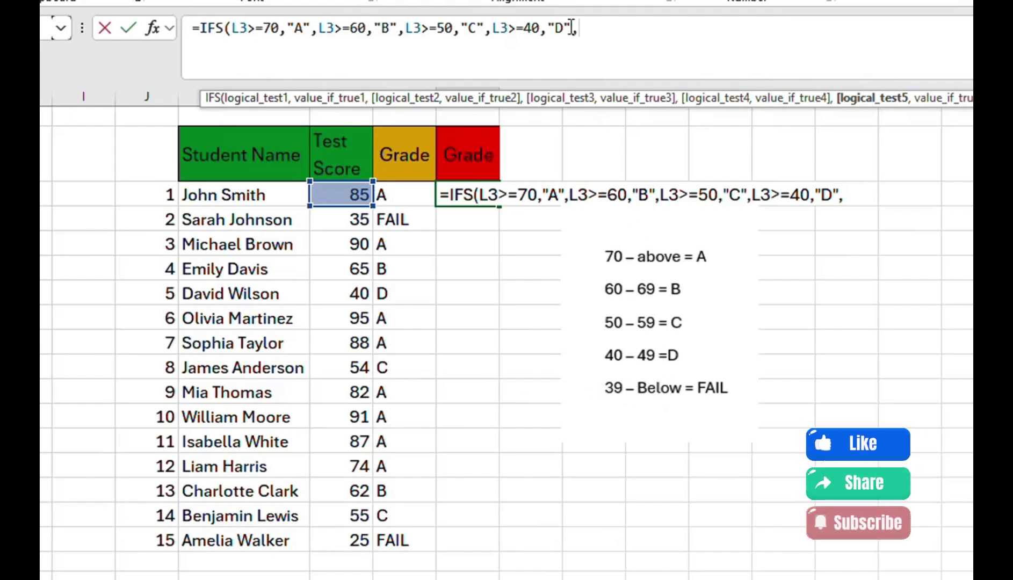
- Copy the L3>=40,"D" test and paste it again at the formula's end
drag(571, 28, 493, 27)
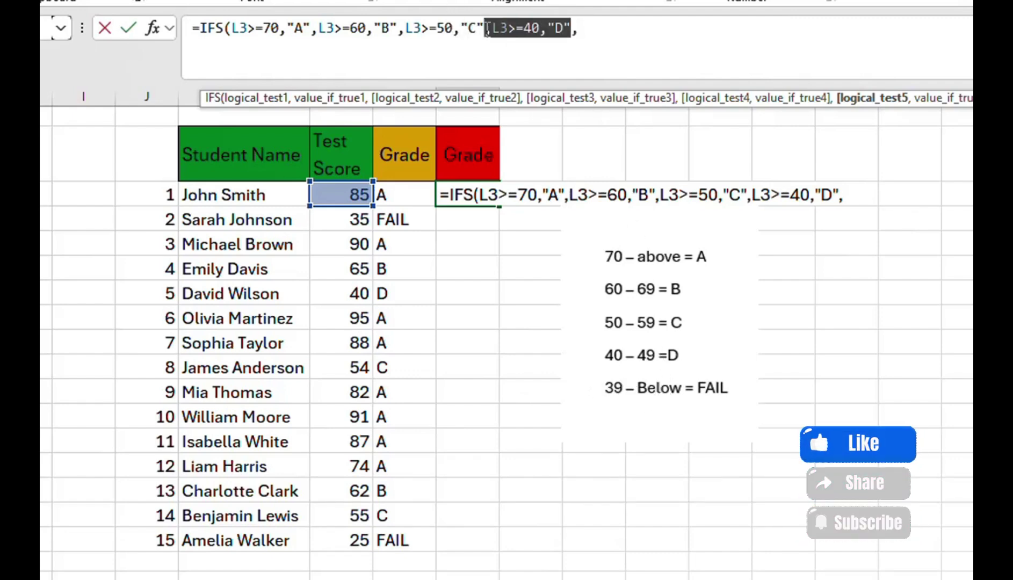
right_click(502, 29)
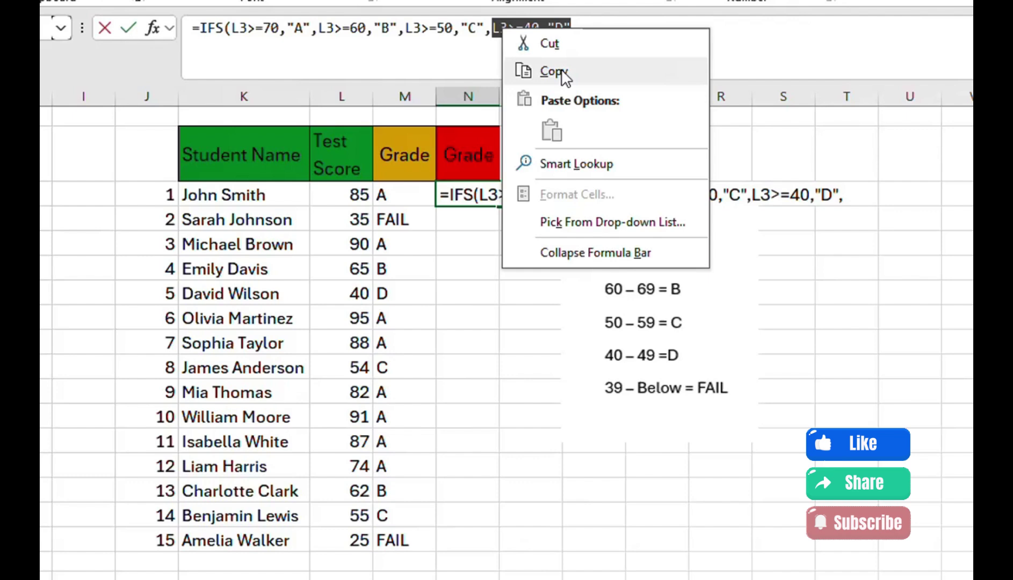
click(554, 80)
click(578, 28)
right_click(581, 29)
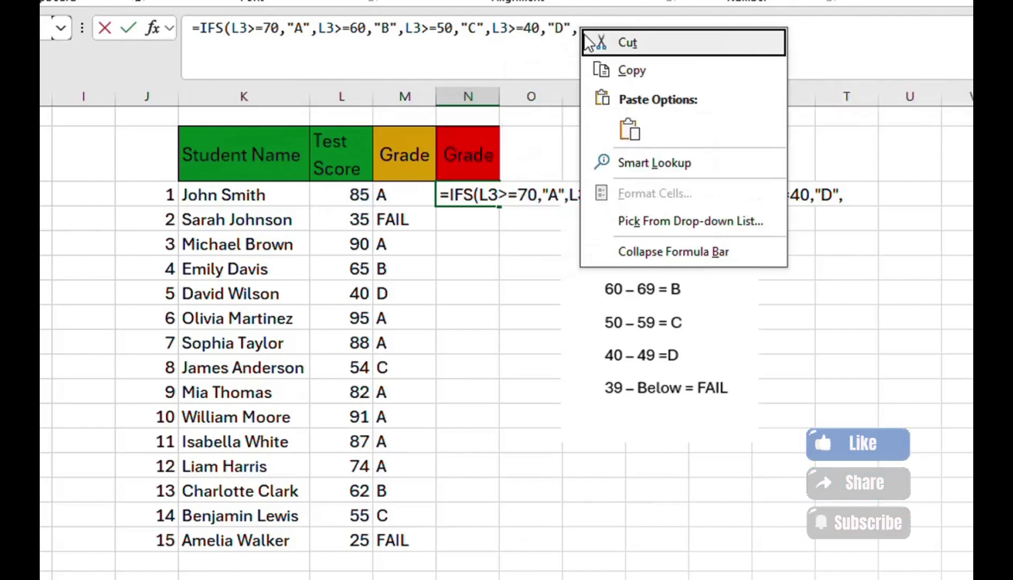
click(629, 130)
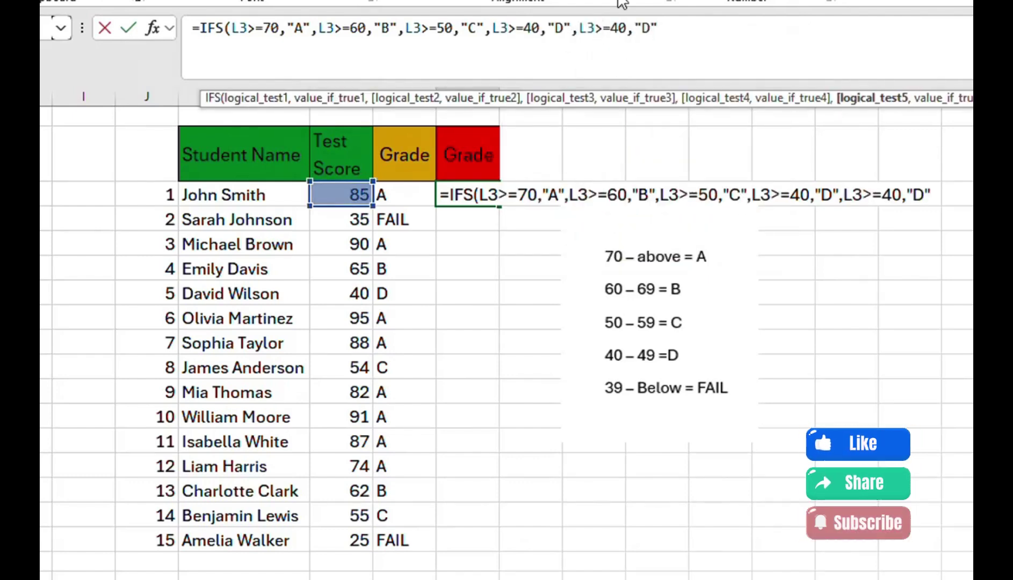
- Change the pasted test to L3<=39,"FAIL" and close the IFS bracket
click(602, 27)
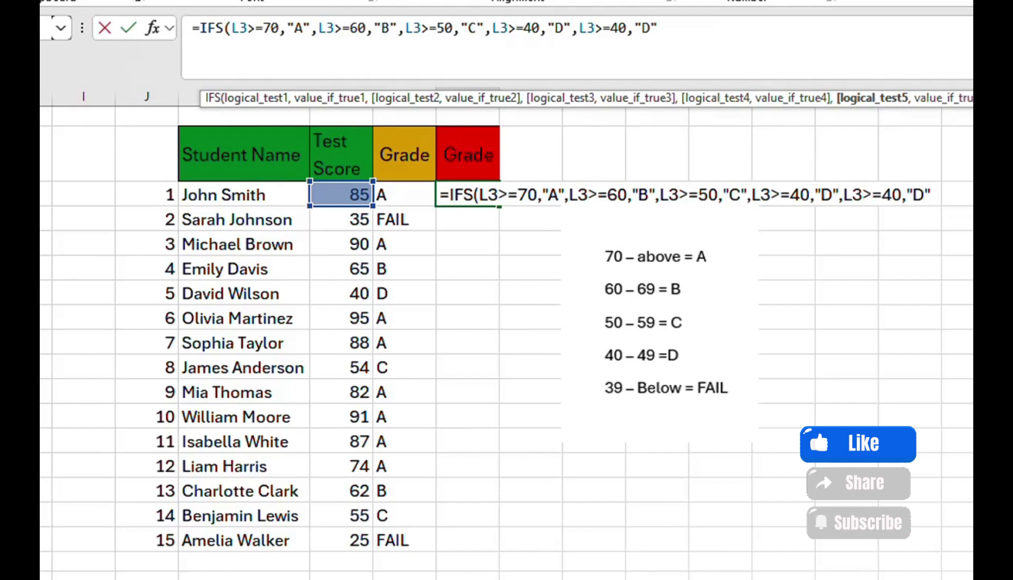
key(BackSpace)
text(<)
drag(626, 27, 609, 26)
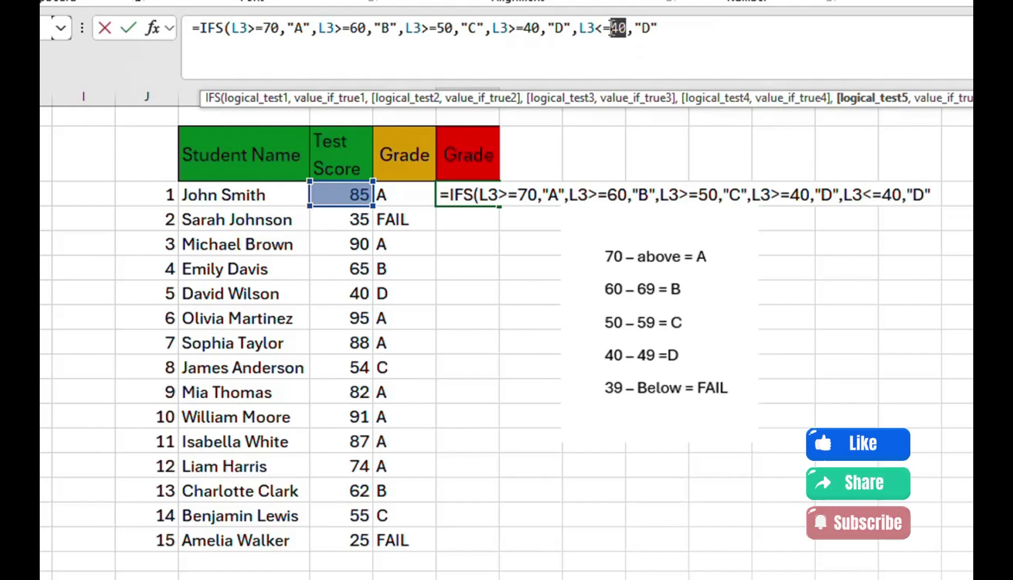
text(39)
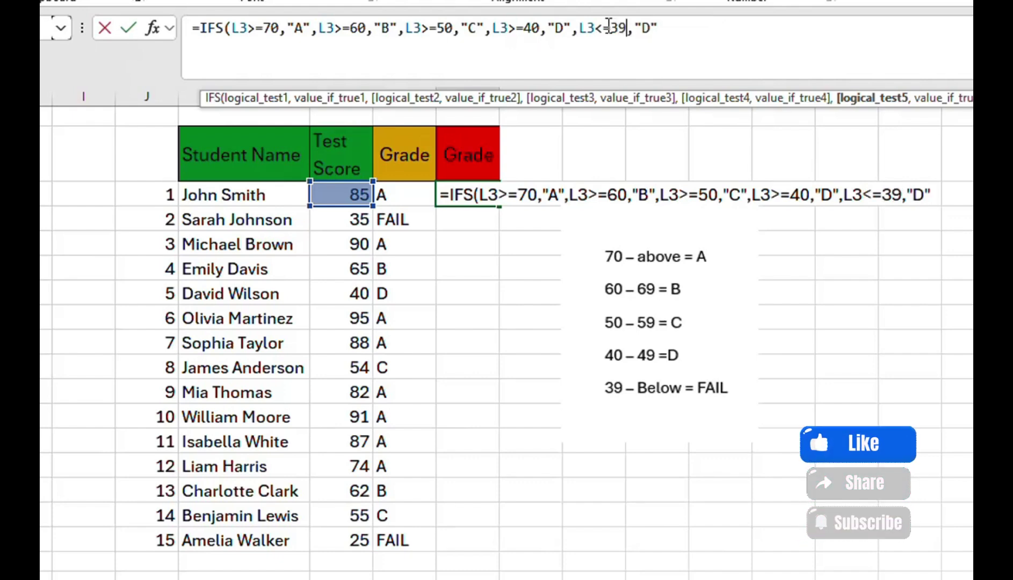
click(647, 30)
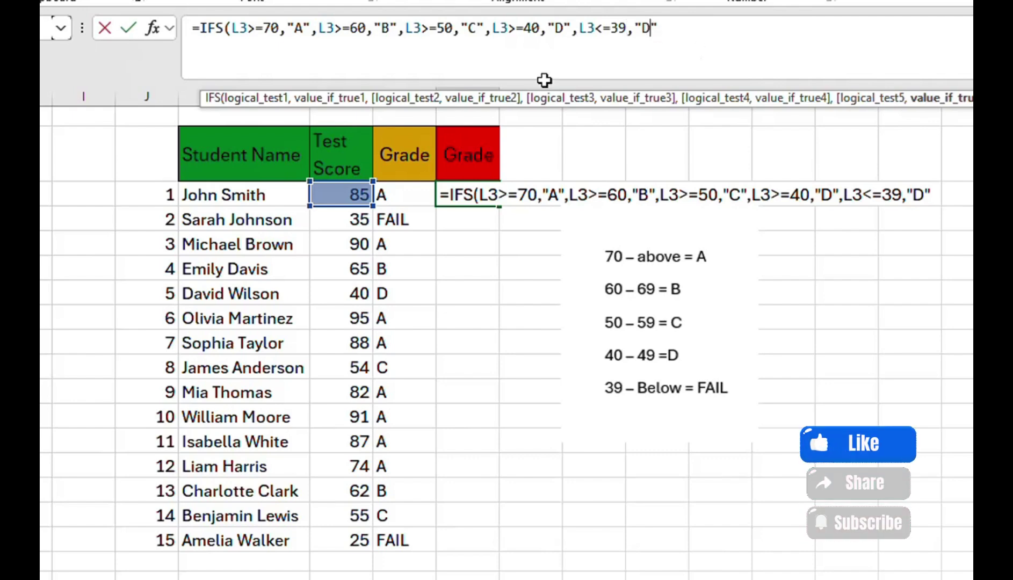
key(BackSpace)
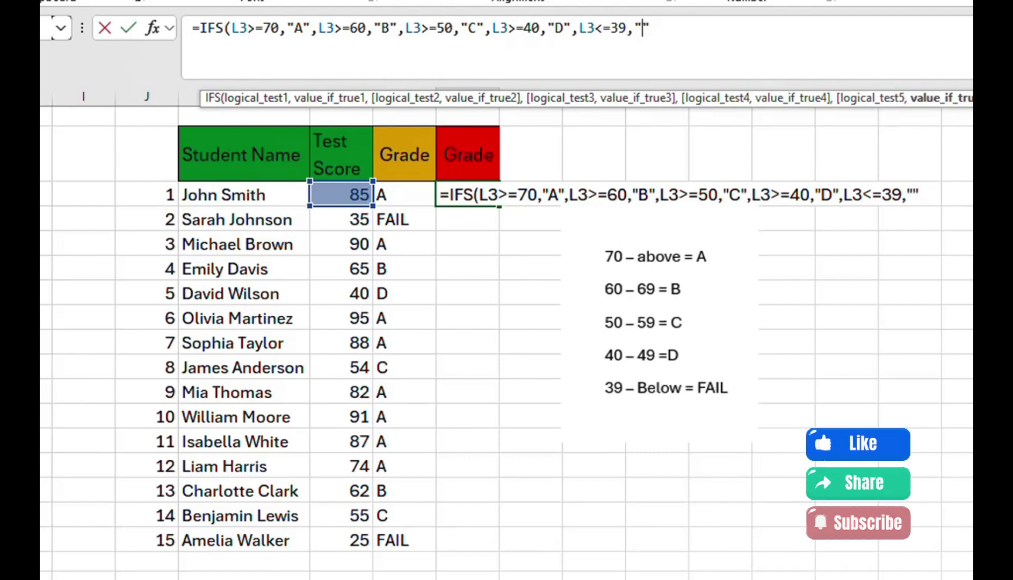
text(FAIL)
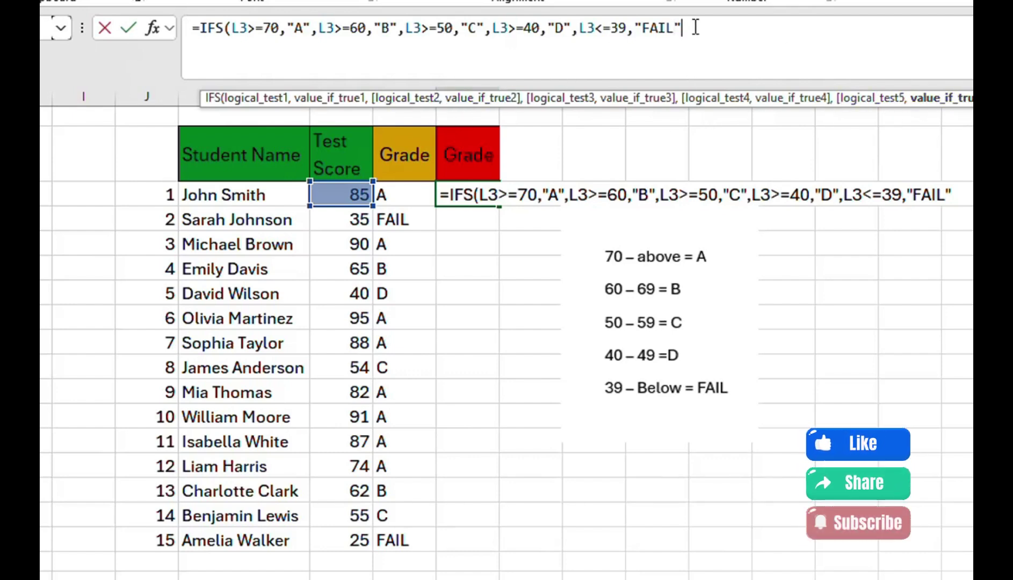
text())
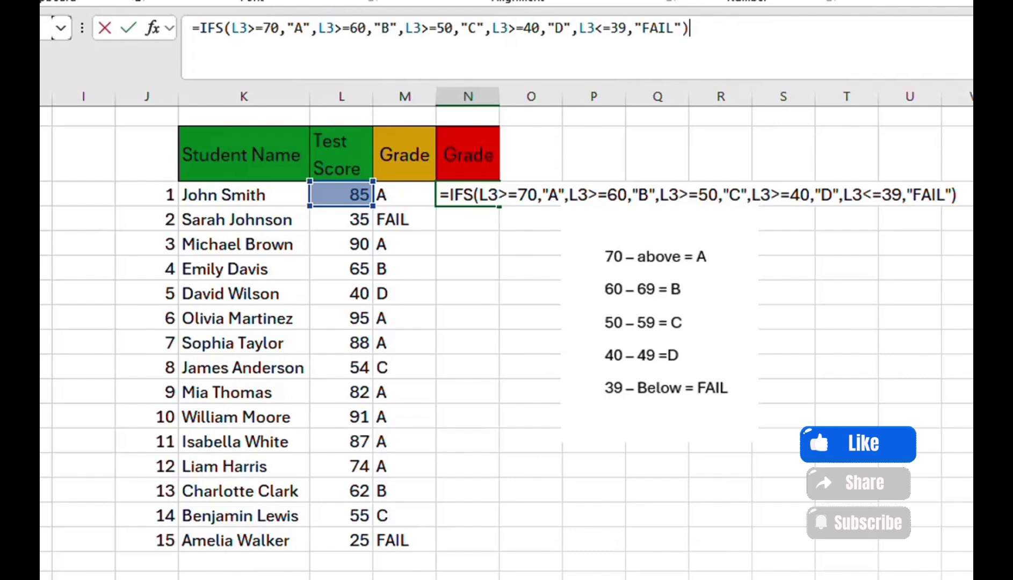
- Enter the IFS formula in N3 and fill it down to N17
key(Return)
click(483, 202)
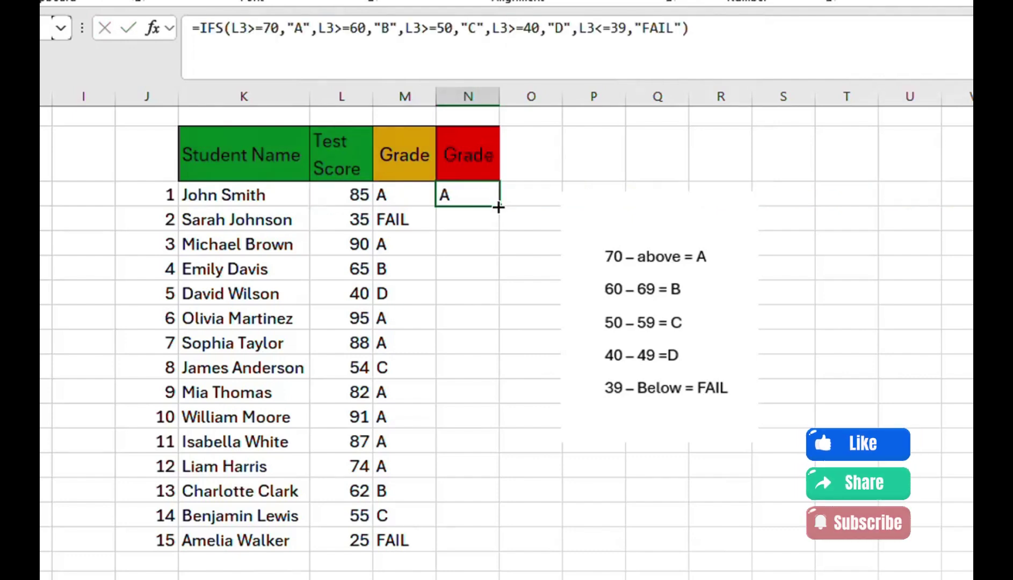
double_click(498, 209)
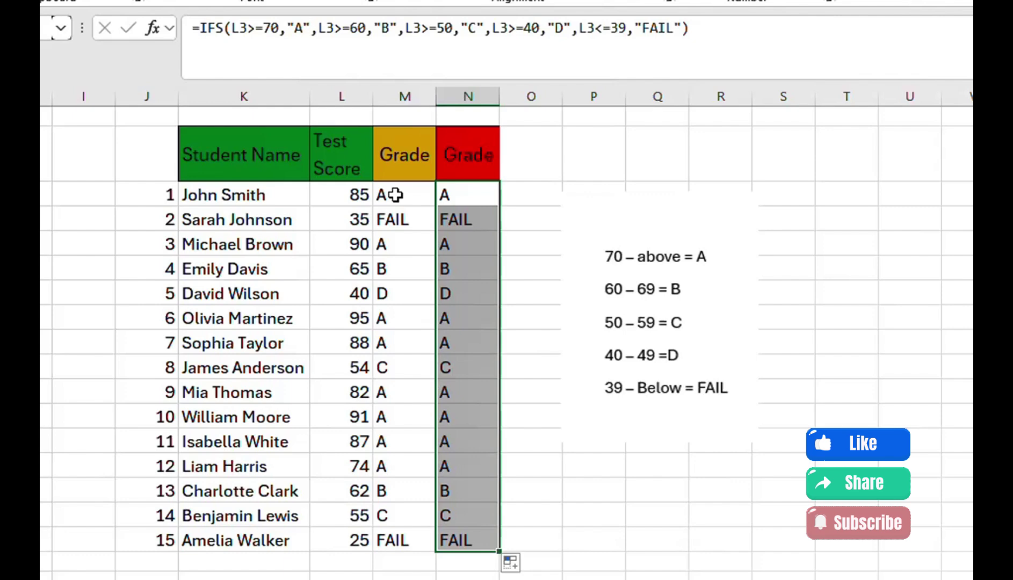
- Compare both Grade columns and the formulas in M3 and N3
drag(405, 196, 459, 538)
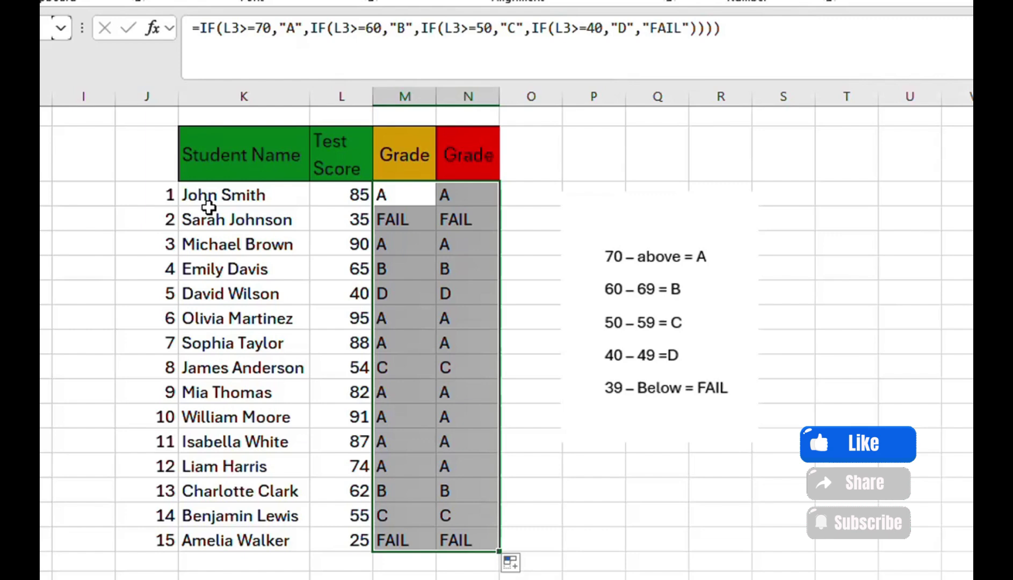
click(398, 202)
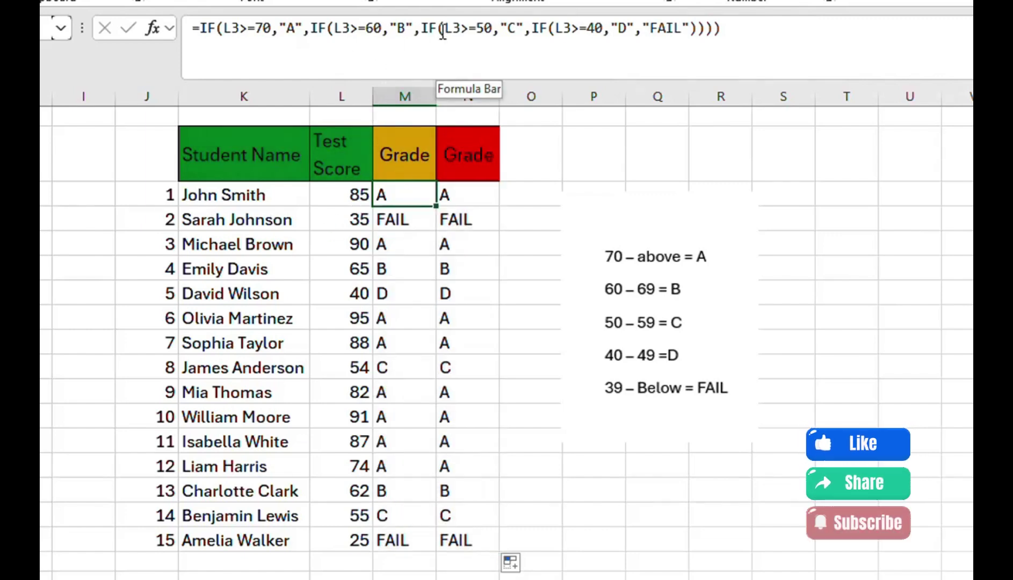
click(465, 192)
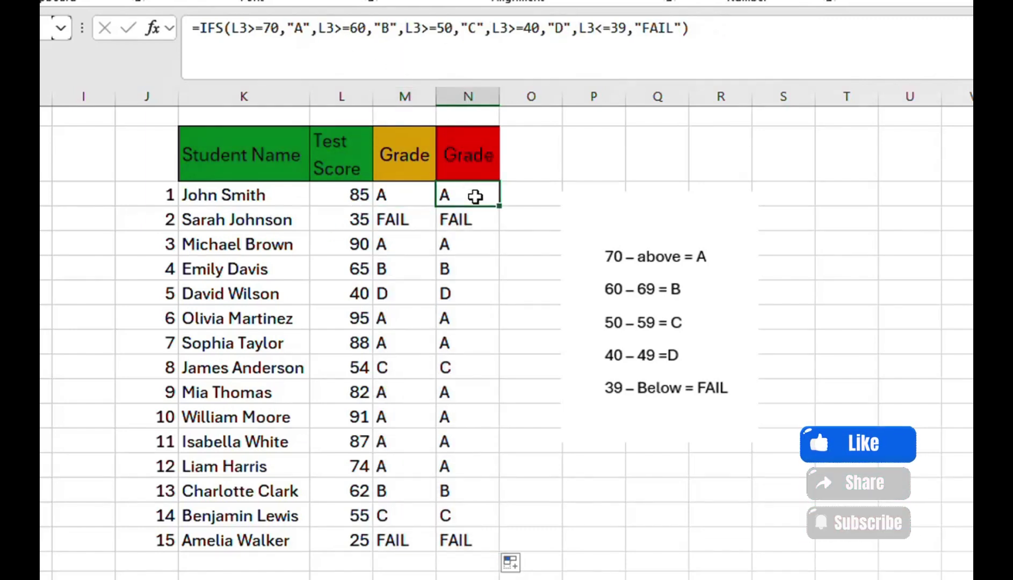